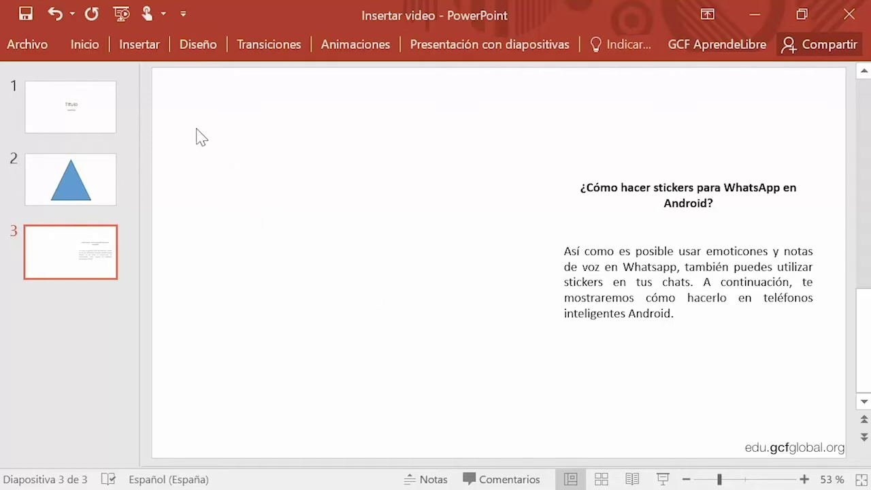
# Show the Vídeo en línea and Vídeo en Mi PC choices under Insertar > Multimedia > Vídeo
pyautogui.click(164, 56)
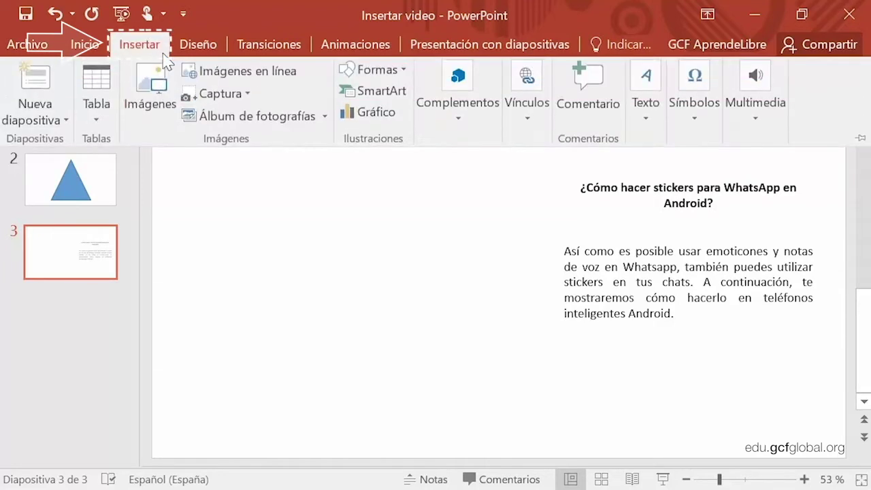
pyautogui.click(775, 133)
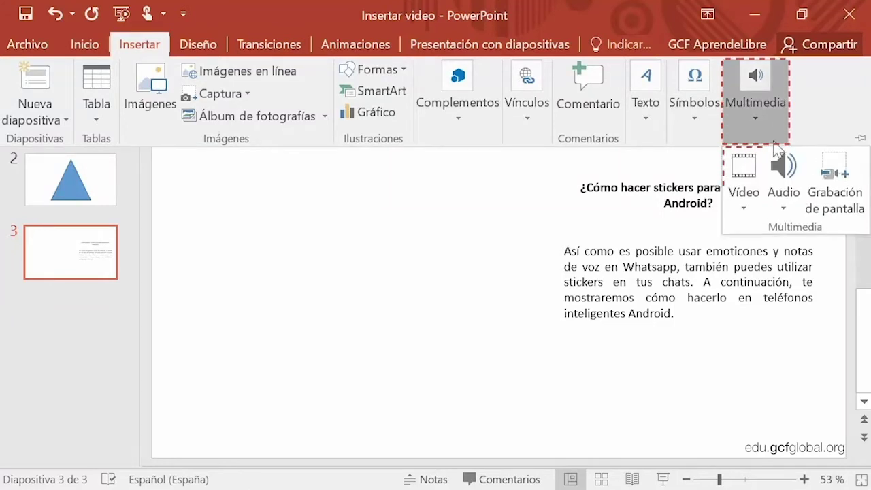
pyautogui.click(763, 211)
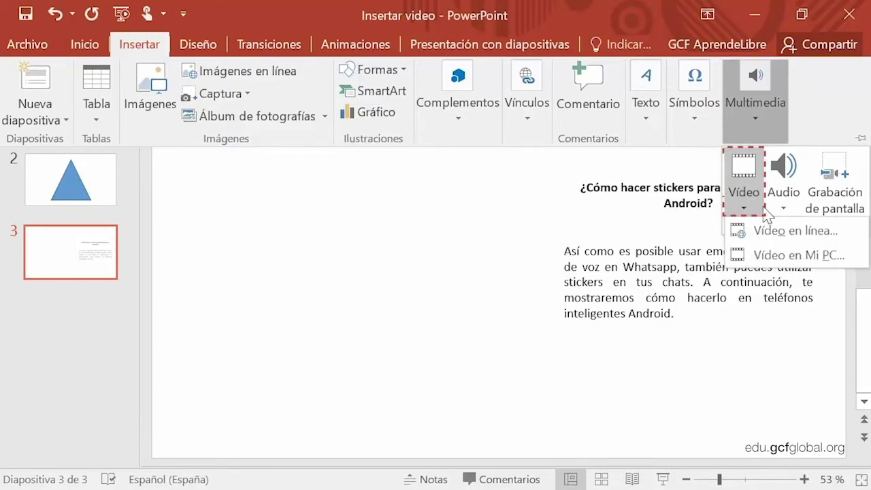
pyautogui.click(858, 234)
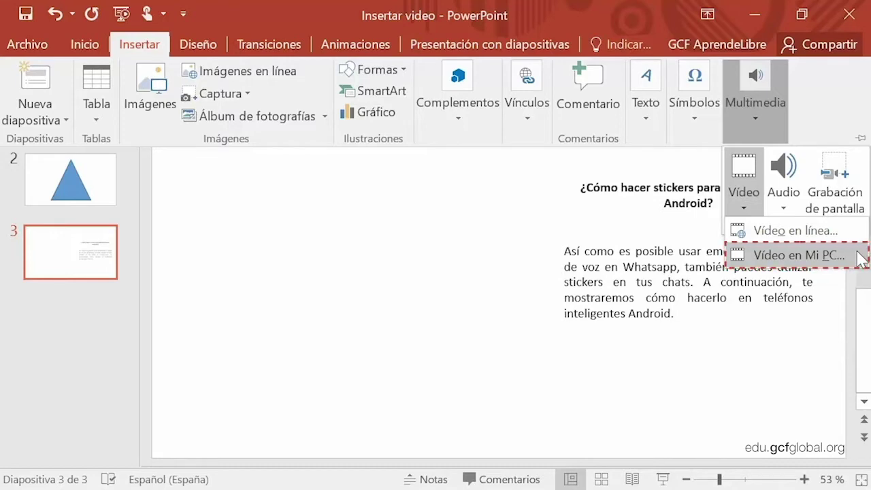
# Insert the Whatsapp stickers Android video from this PC beside the text on slide 3
pyautogui.click(859, 257)
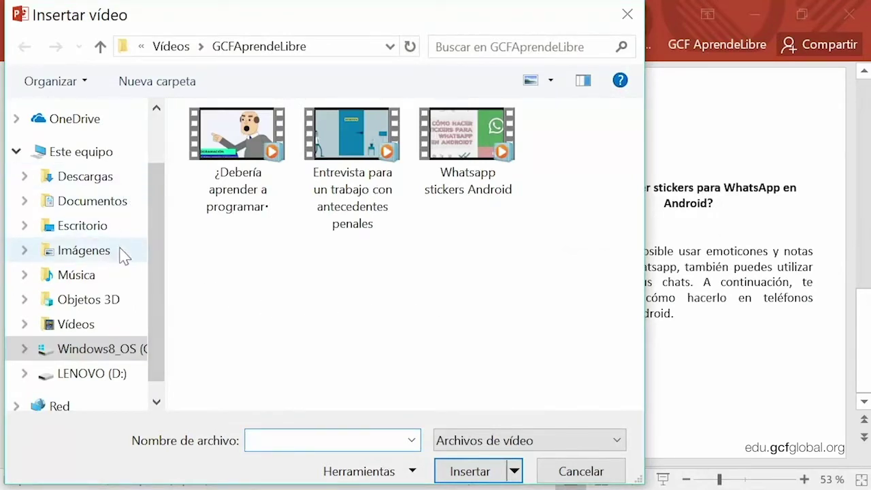
pyautogui.click(472, 199)
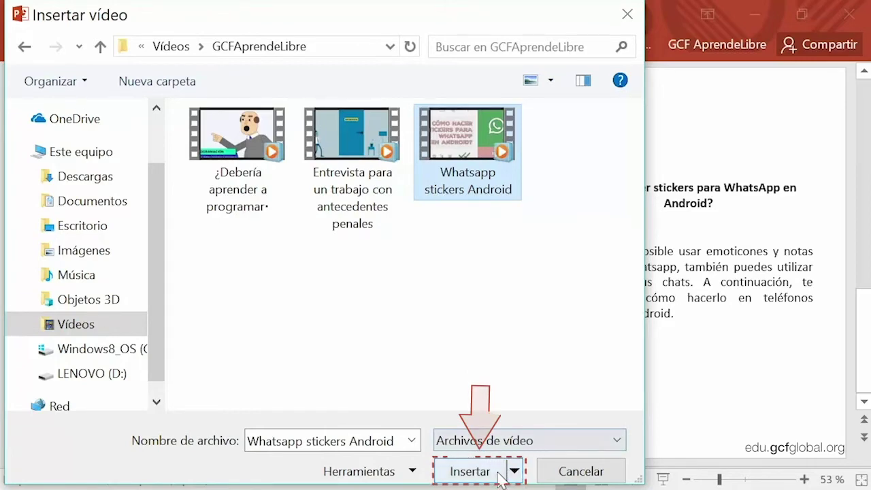
pyautogui.click(501, 476)
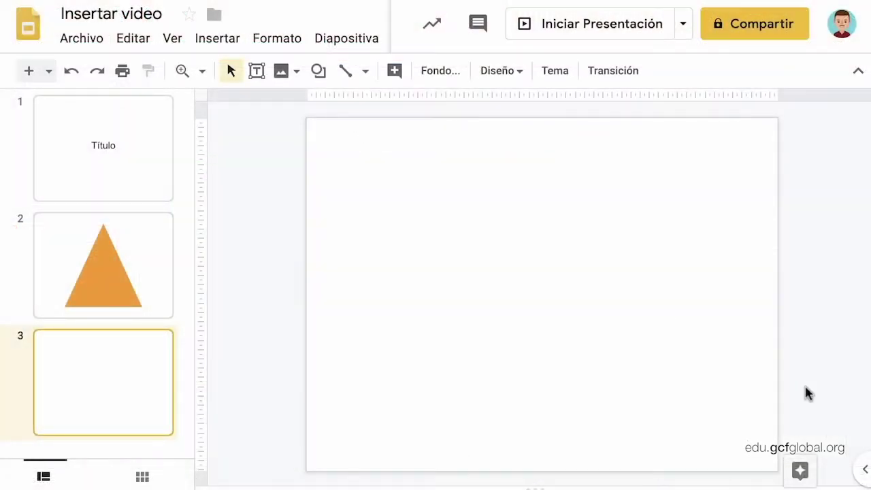
# Open the Insertar vídeo dialog, view the De URL and Google Drive tabs, then focus the YouTube search field
pyautogui.click(245, 40)
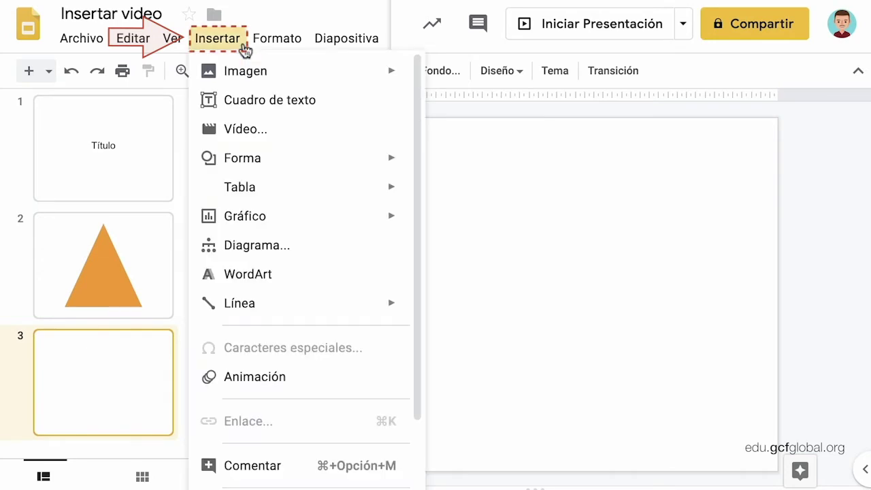
pyautogui.click(352, 137)
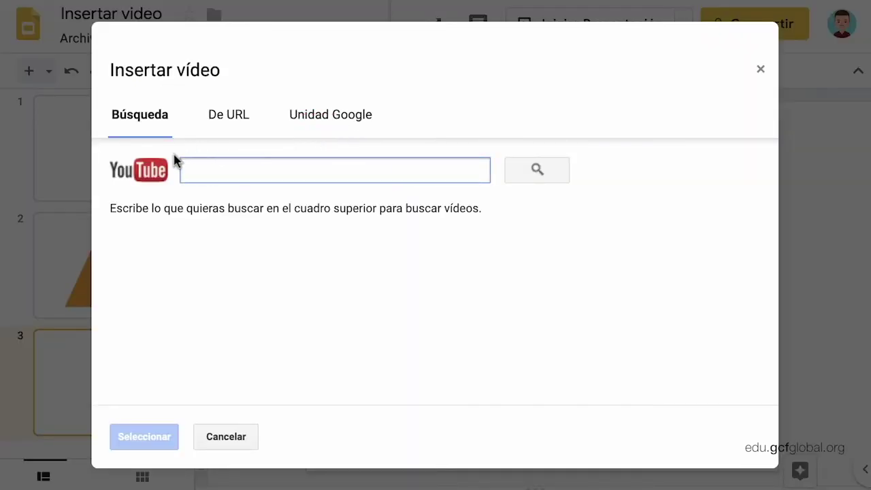
pyautogui.click(239, 121)
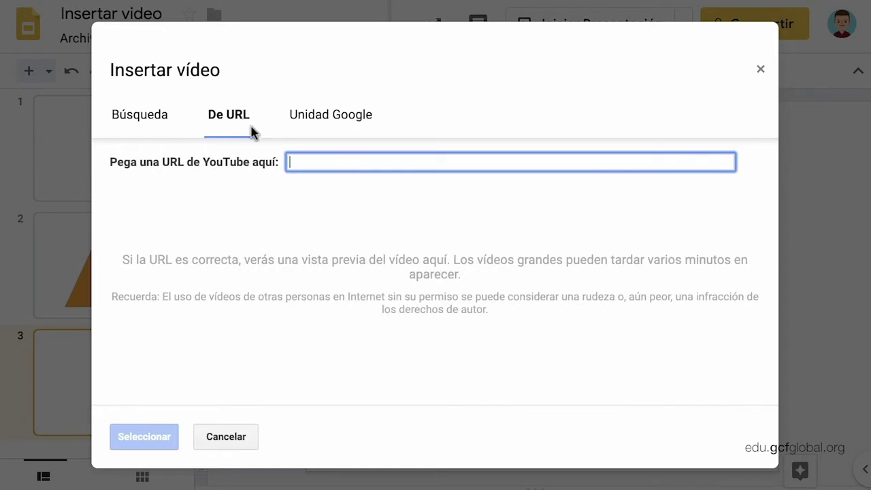
pyautogui.click(354, 125)
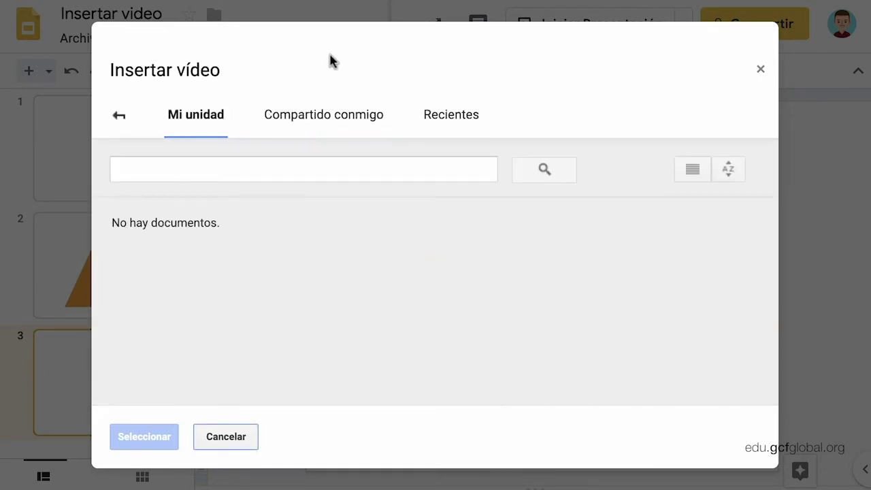
pyautogui.click(119, 116)
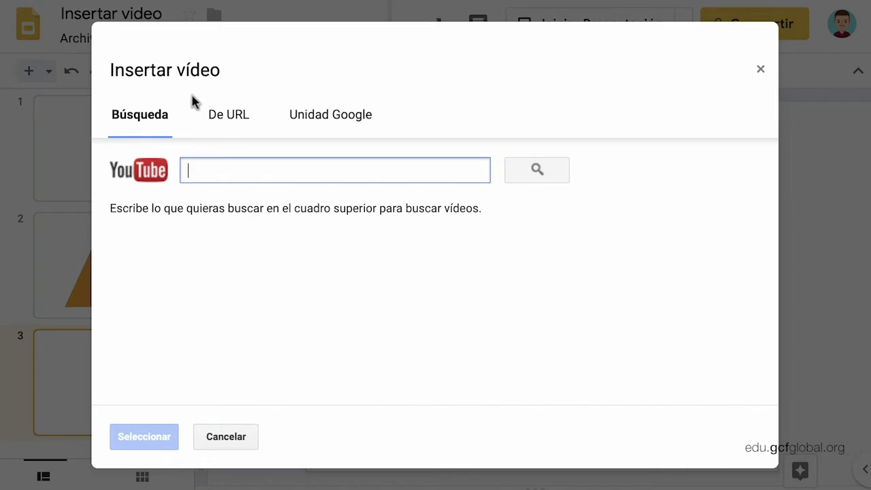
pyautogui.click(159, 129)
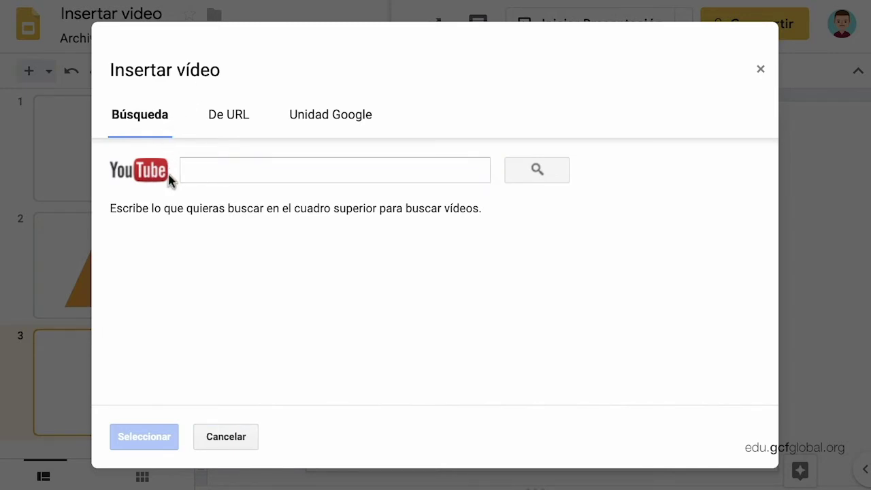
pyautogui.click(197, 163)
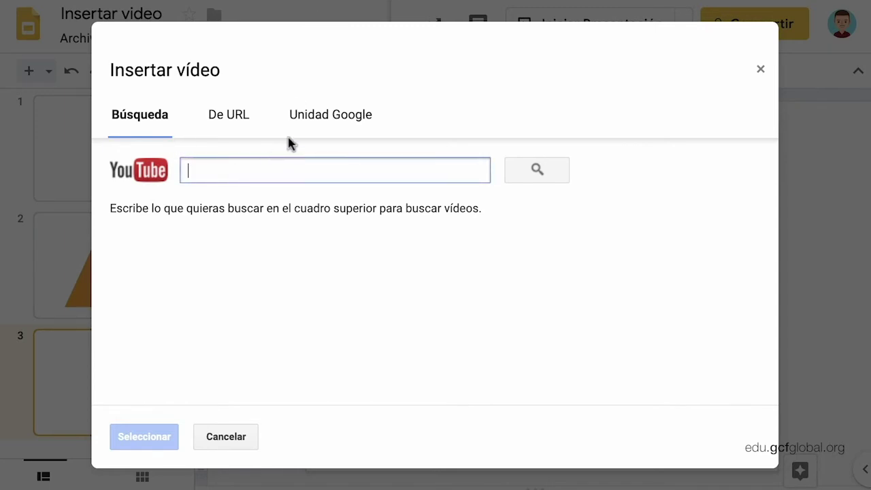
# Search YouTube for gcfaprendelibre and scroll through the results
pyautogui.write('gcfaprendelibre')
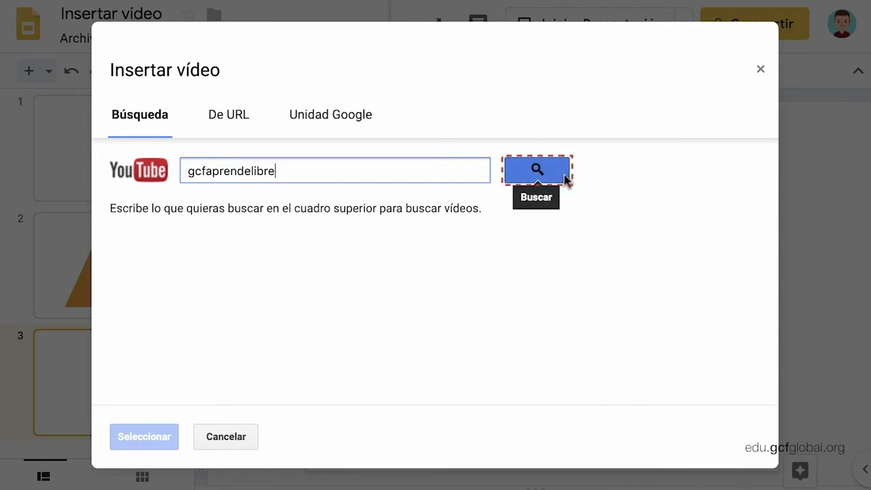
pyautogui.click(565, 177)
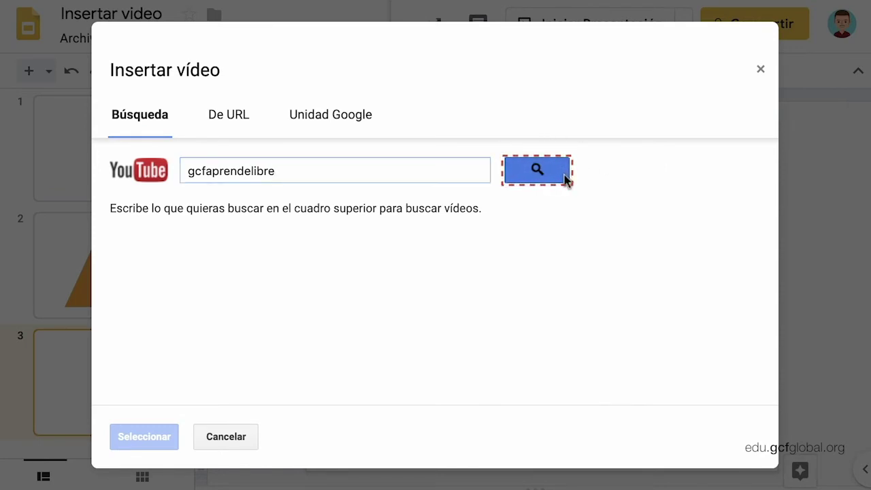
pyautogui.click(565, 177)
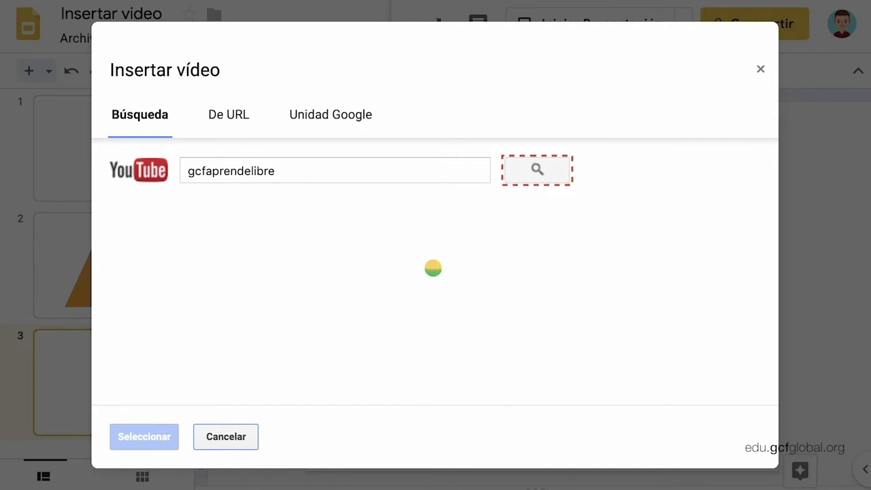
pyautogui.scroll(-5, 433, 235)
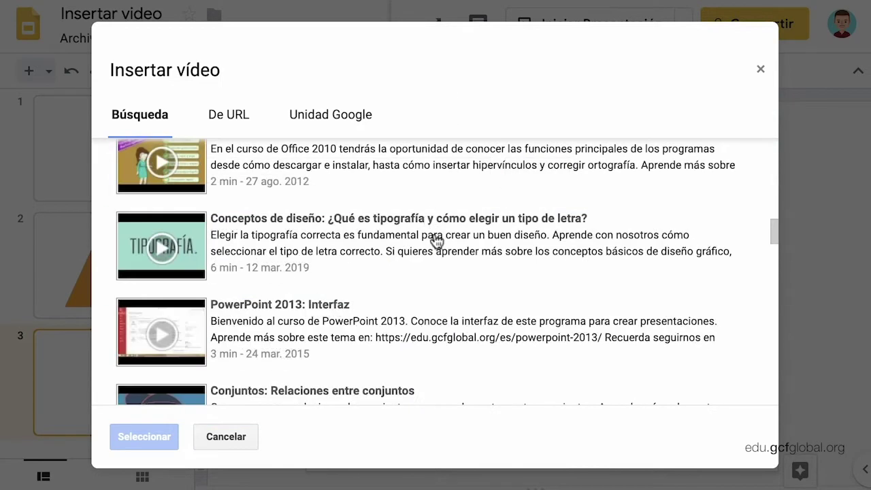
# Insert the 'Conceptos de diseño' typography video on slide 3 and play it
pyautogui.click(435, 241)
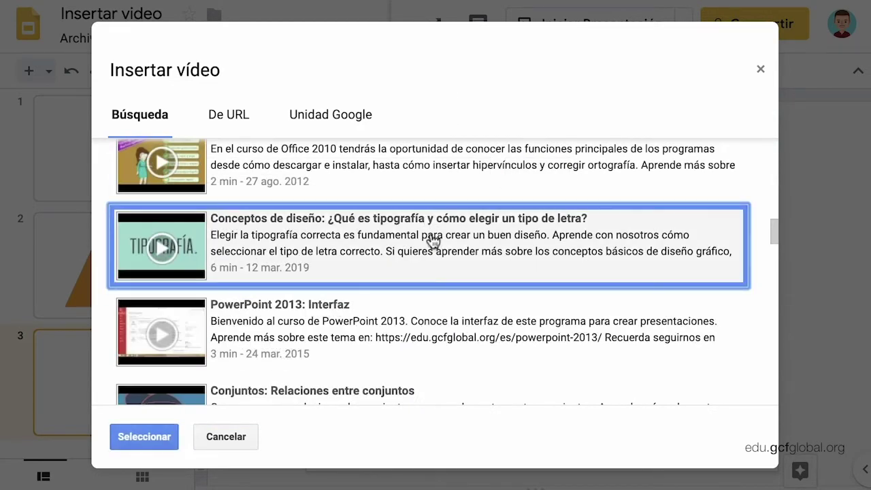
pyautogui.click(175, 445)
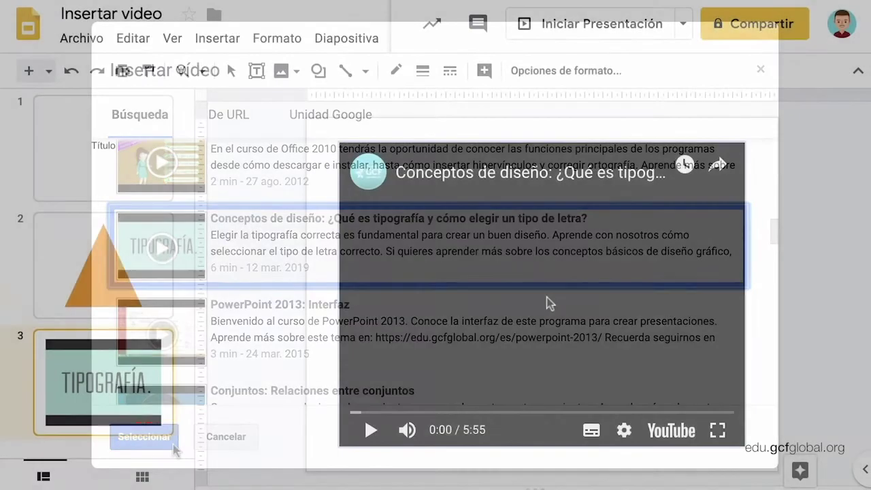
pyautogui.click(549, 303)
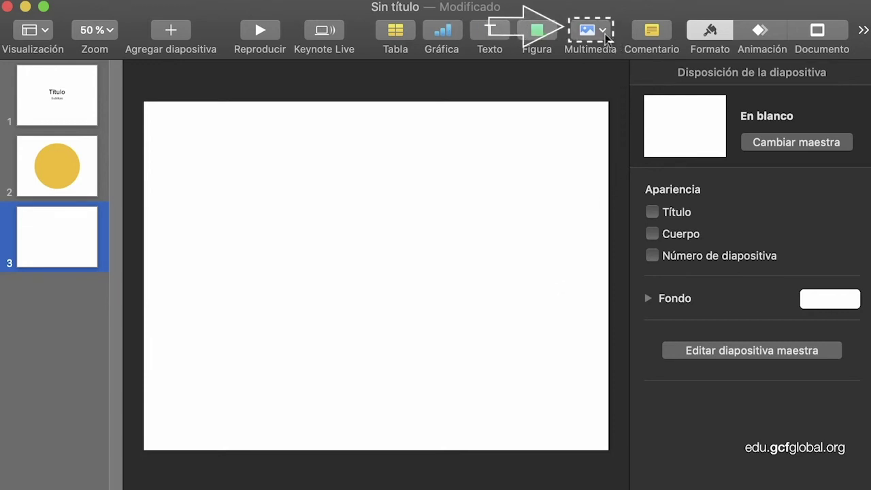
# Choose Seleccionar from Keynote's Multimedia menu to browse for a video file
pyautogui.click(606, 38)
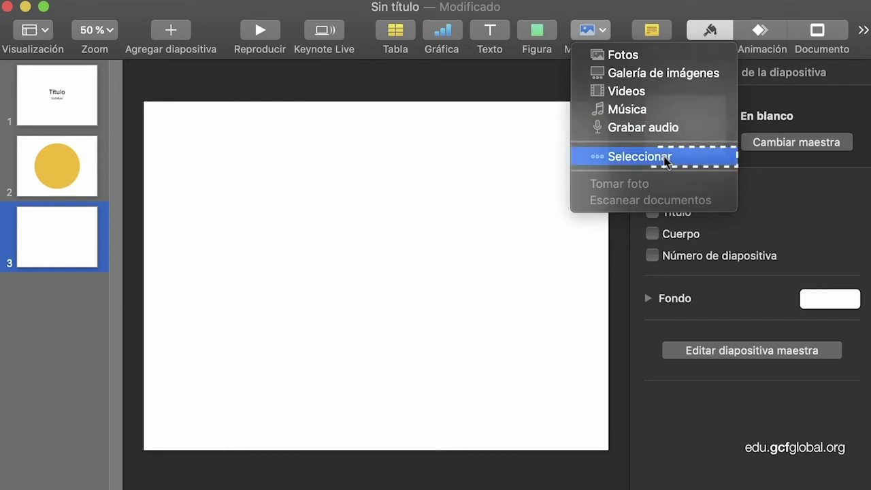
pyautogui.click(666, 158)
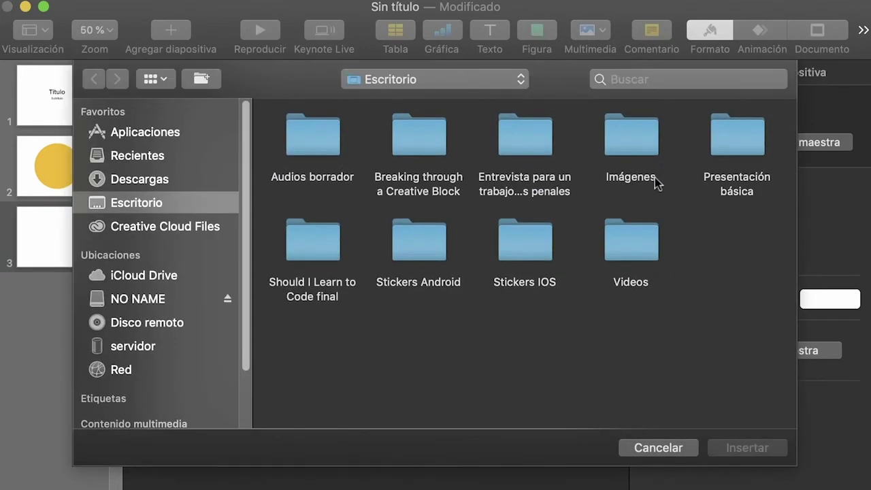
# Insert 'Entrevista para un trabajo' .mp4 from the Videos folder onto slide 3
pyautogui.click(640, 241)
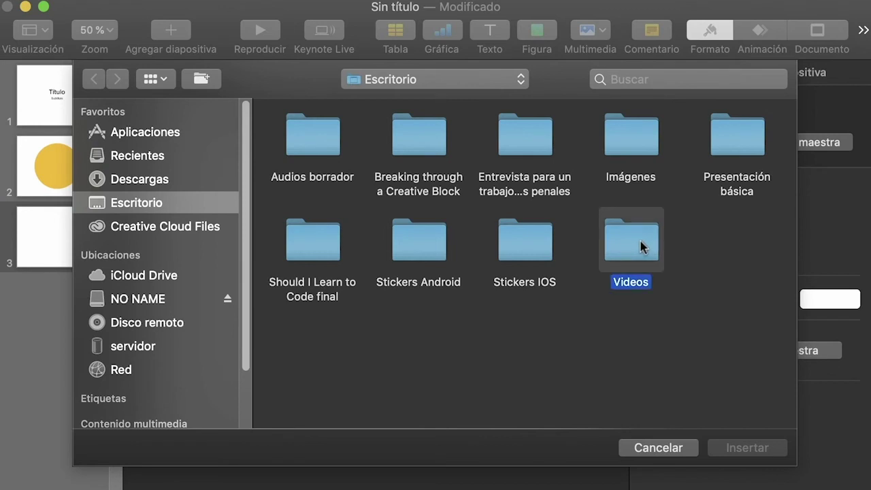
pyautogui.doubleClick(642, 245)
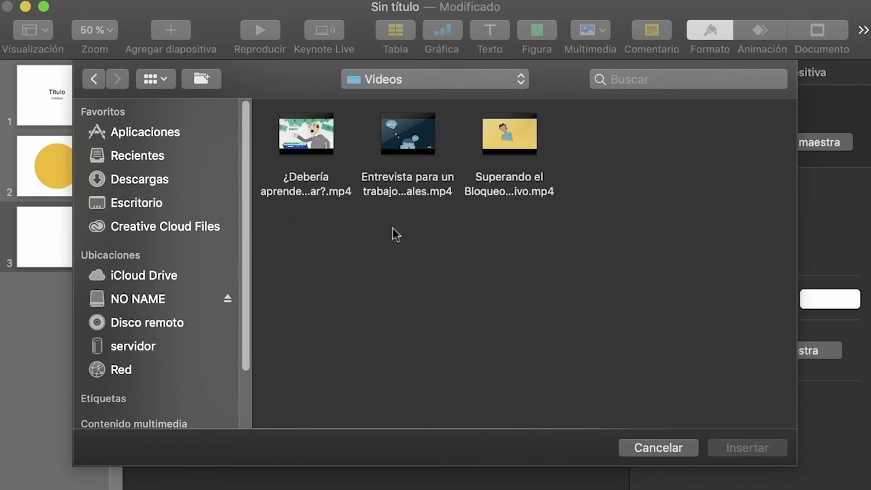
pyautogui.click(440, 183)
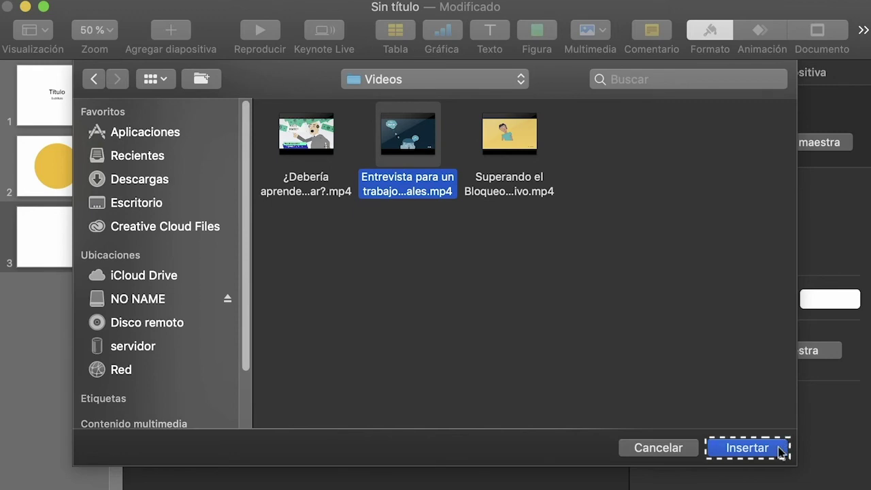
pyautogui.click(782, 449)
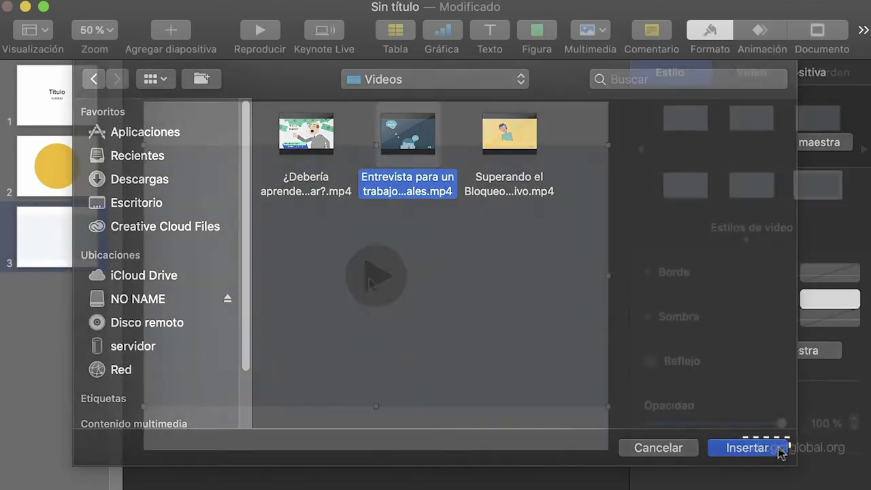